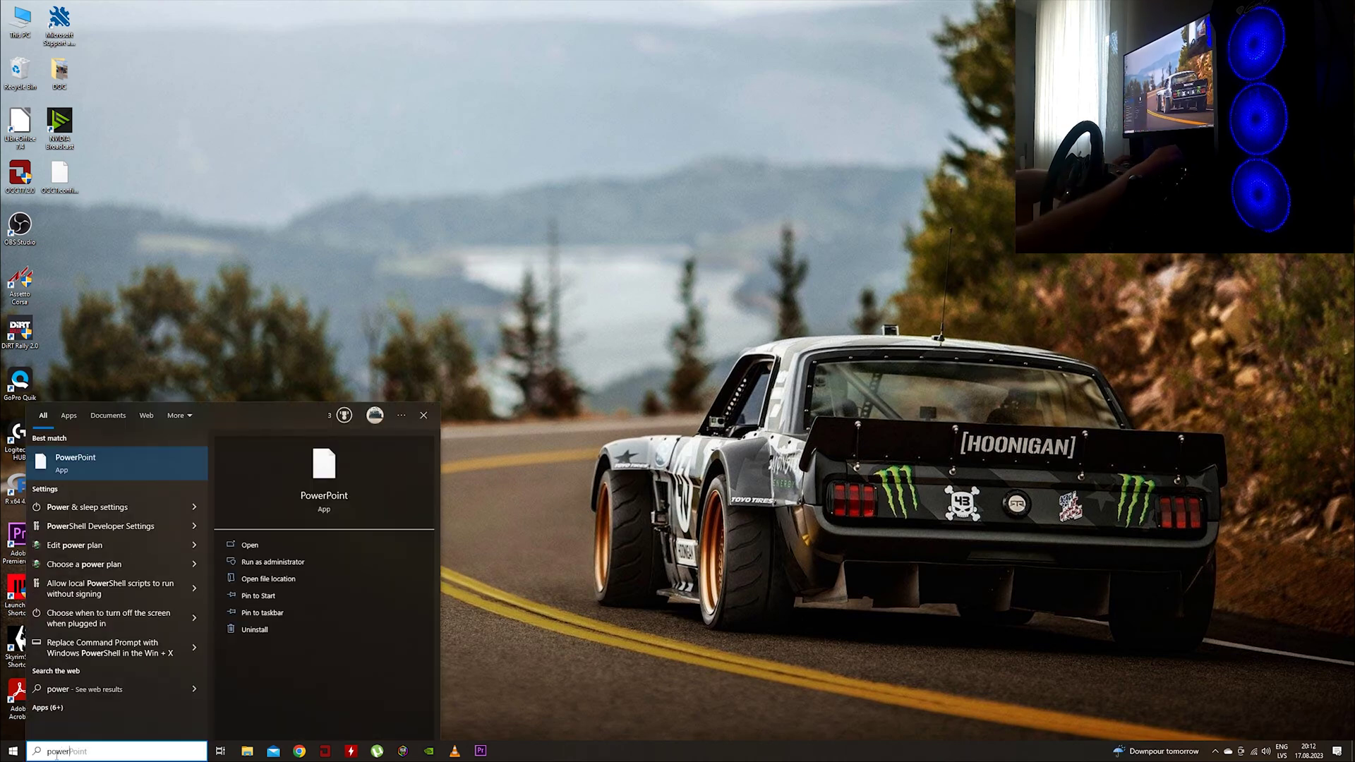
Go from Power & sleep to the maximized Power Options and open the High performance plan's settings.
click(87, 507)
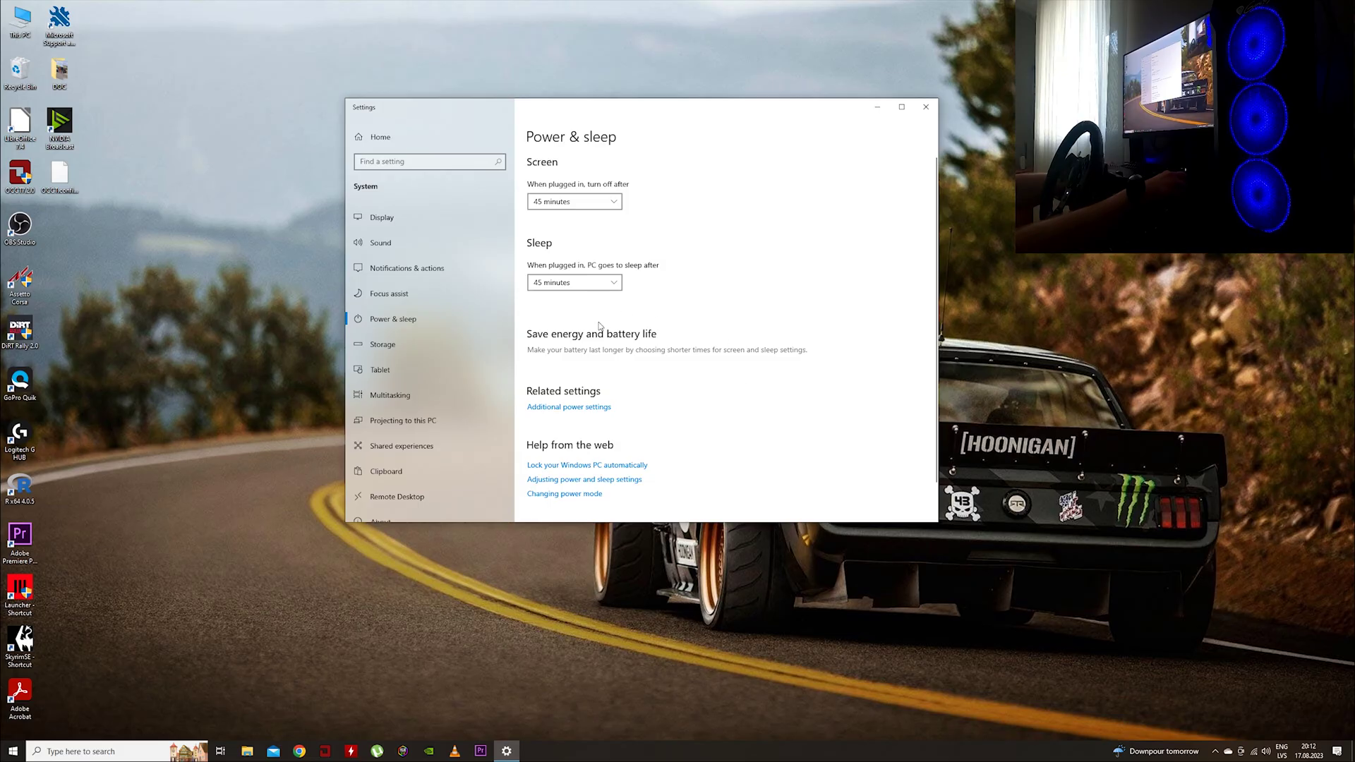
click(569, 406)
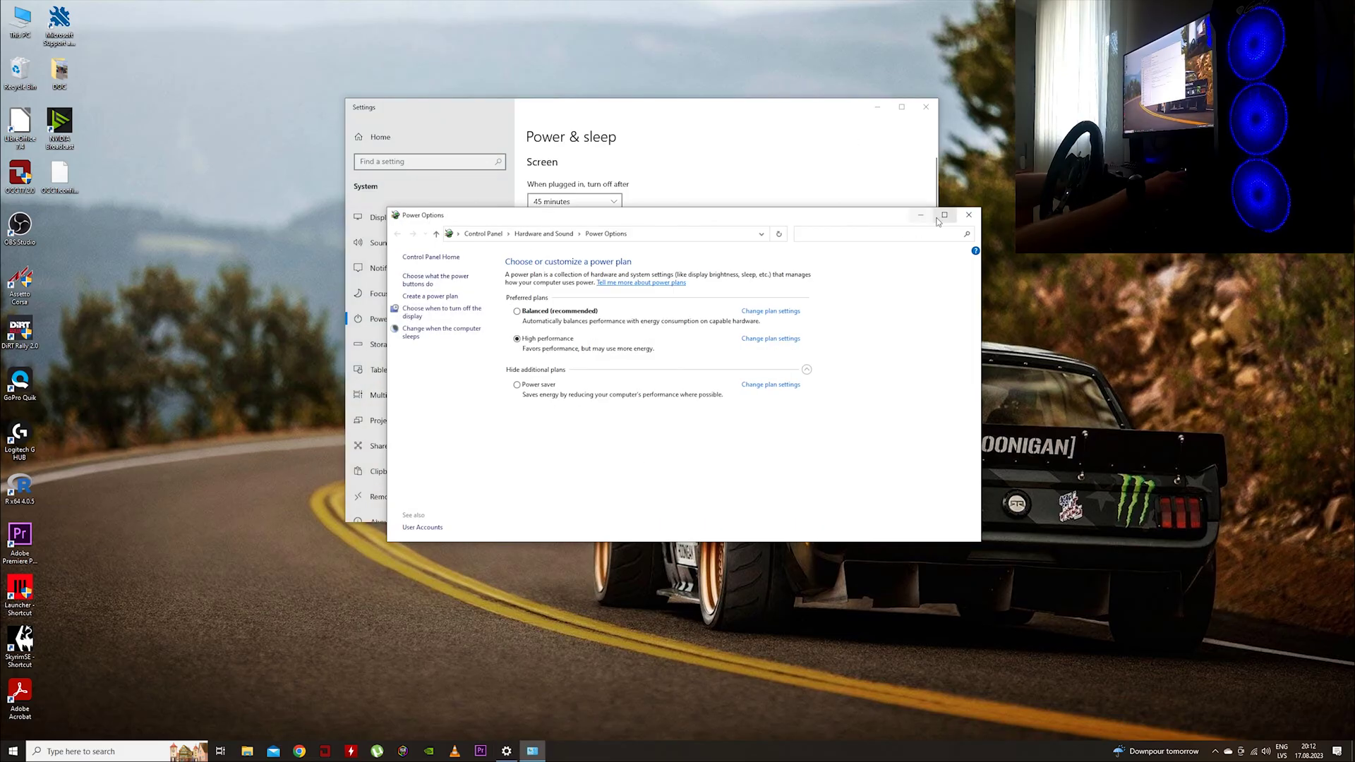
double_click(805, 219)
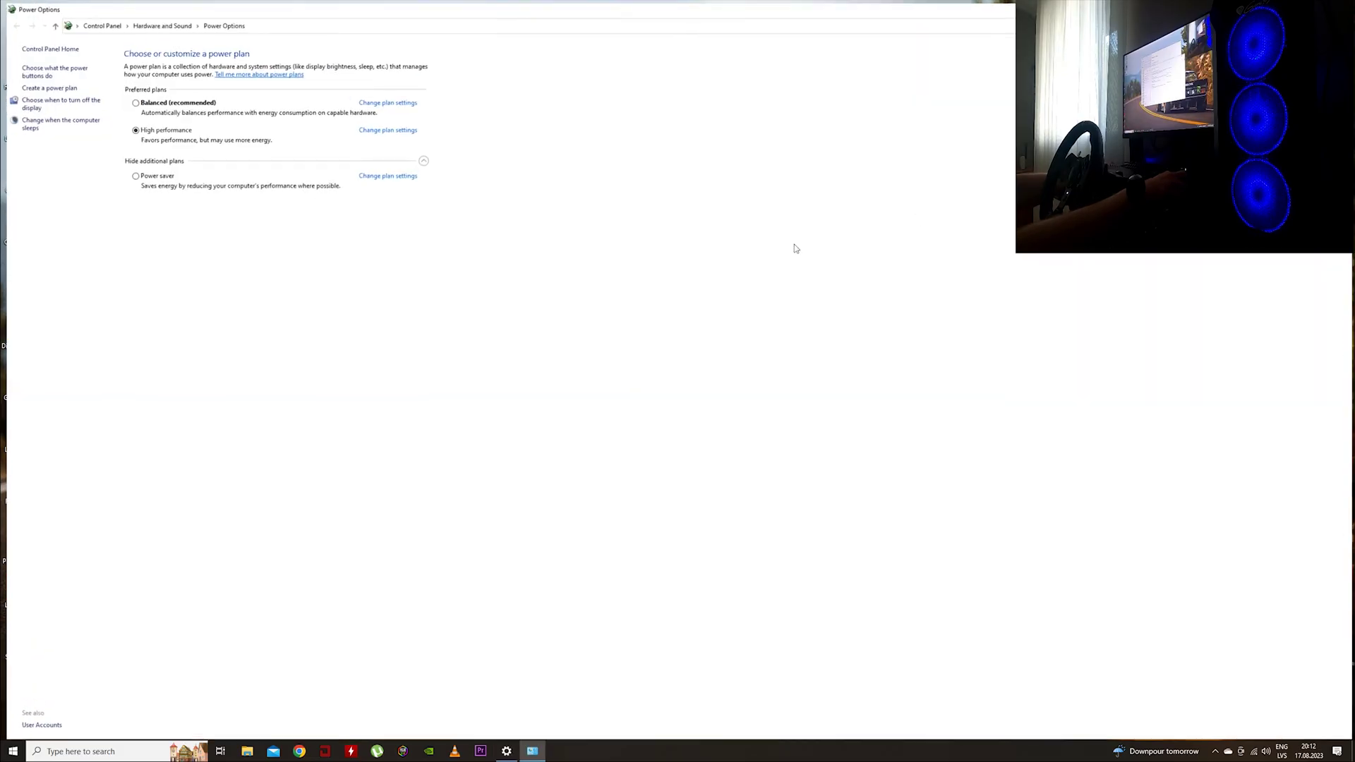
click(383, 127)
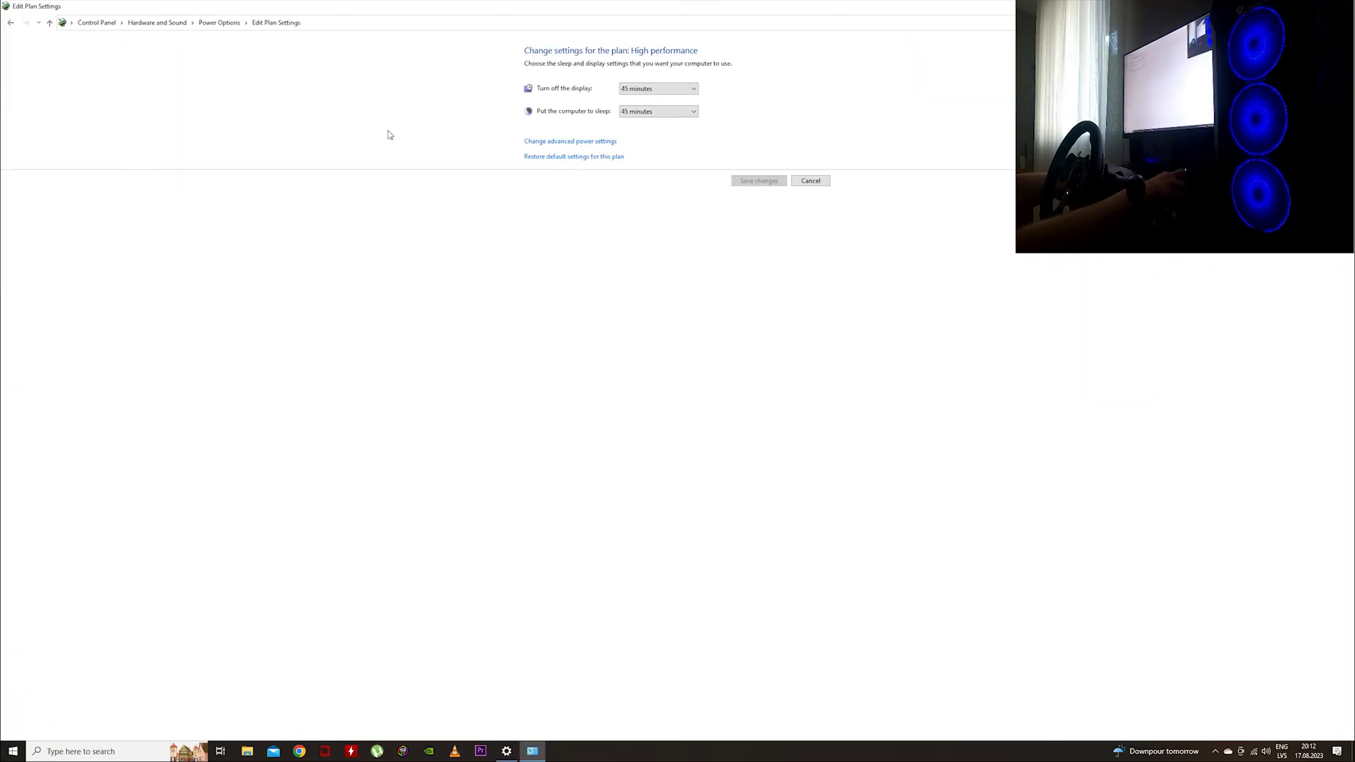
click(578, 144)
Expand Processor power management to show the 20% minimum processor state, ready to edit.
mouse_move(169, 43)
mouse_down()
mouse_move(659, 252)
mouse_move(645, 239)
mouse_up()
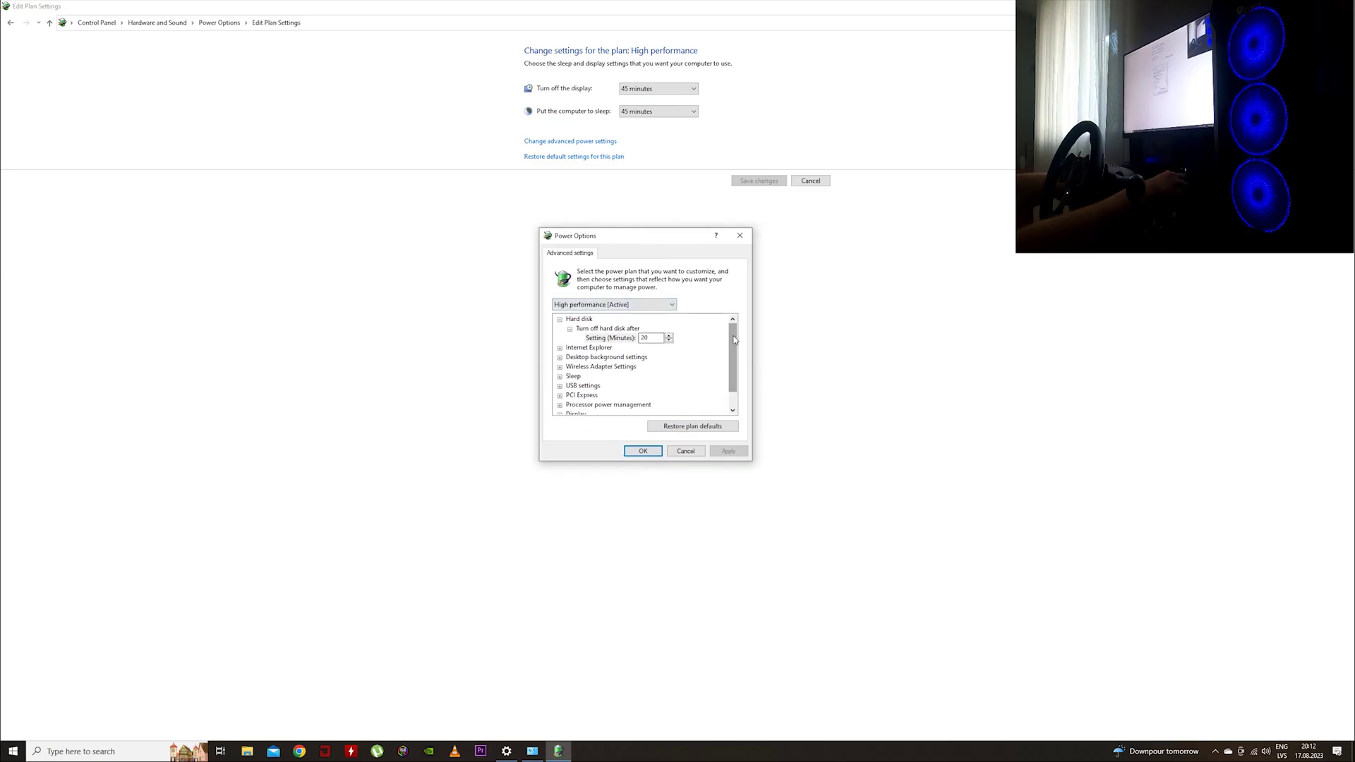
drag(733, 339, 731, 370)
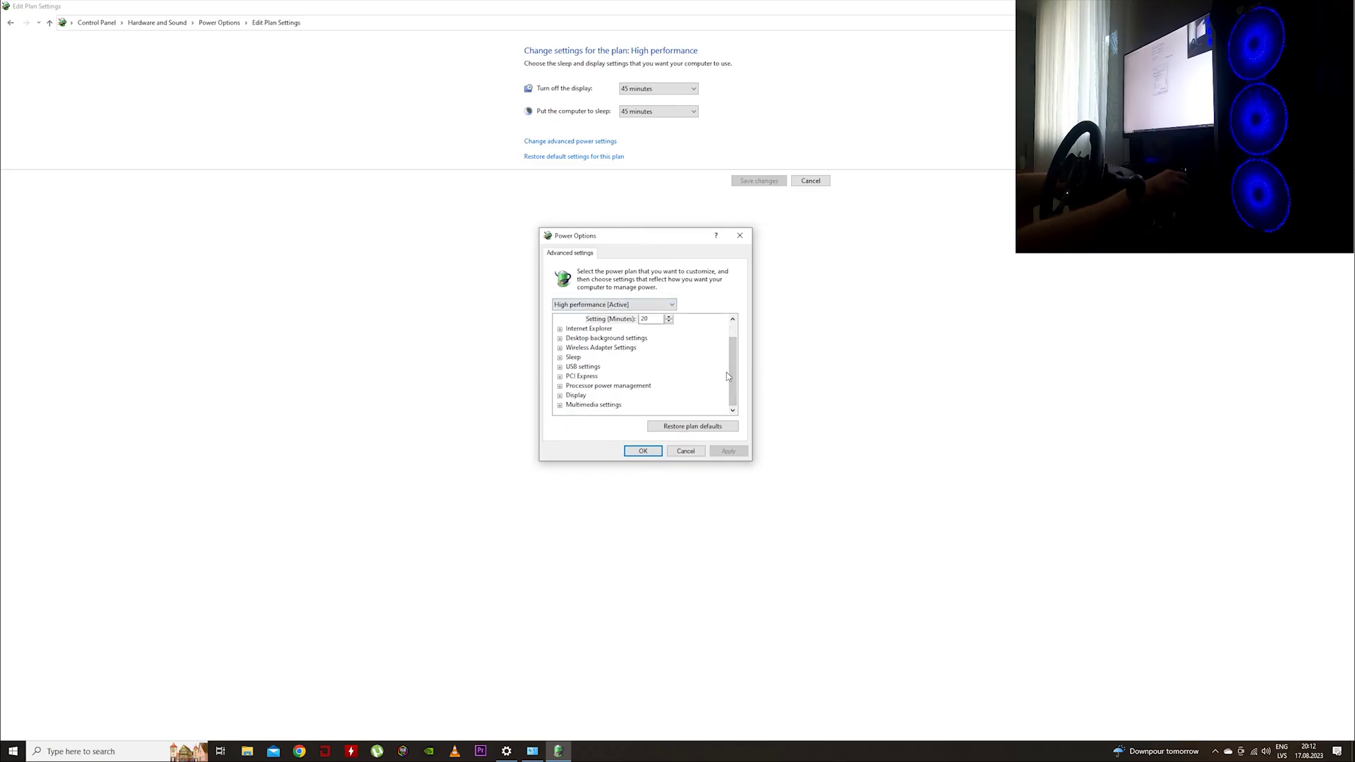
click(559, 386)
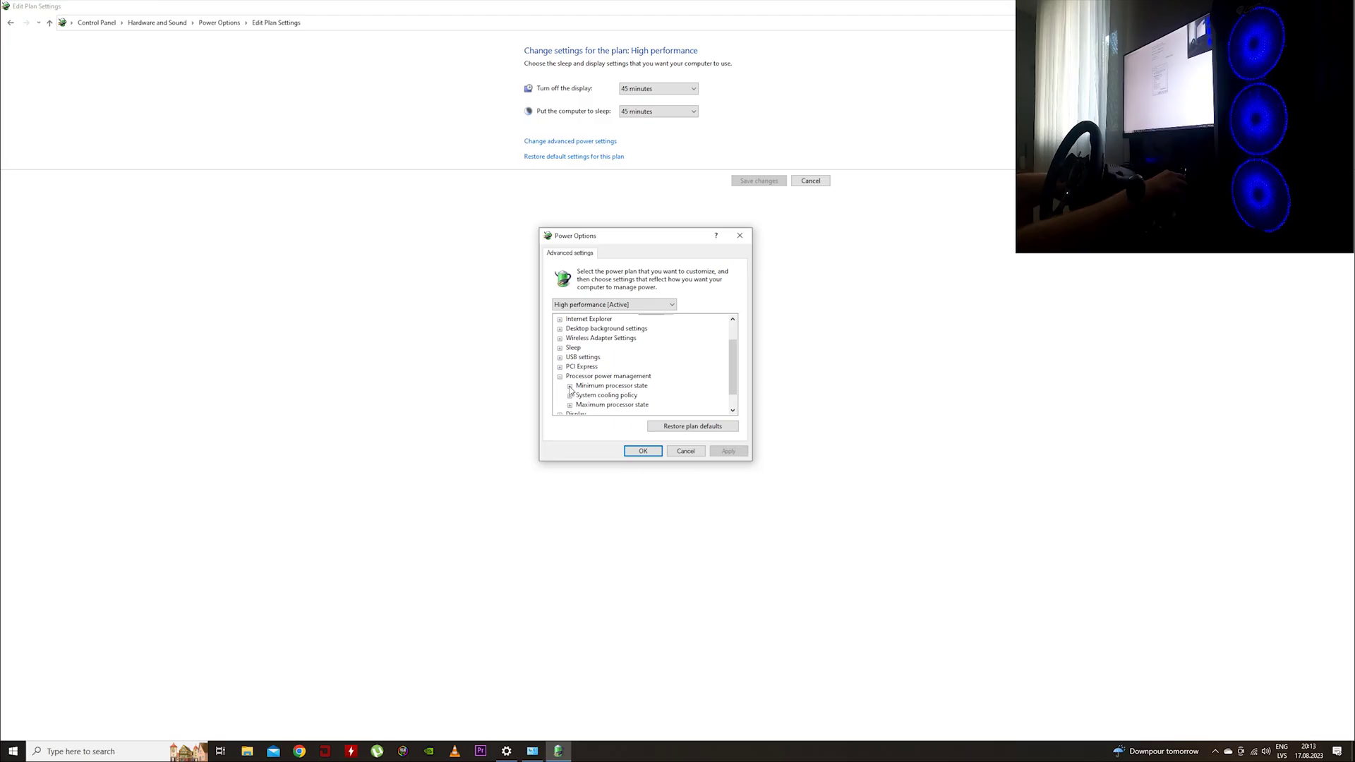
click(571, 386)
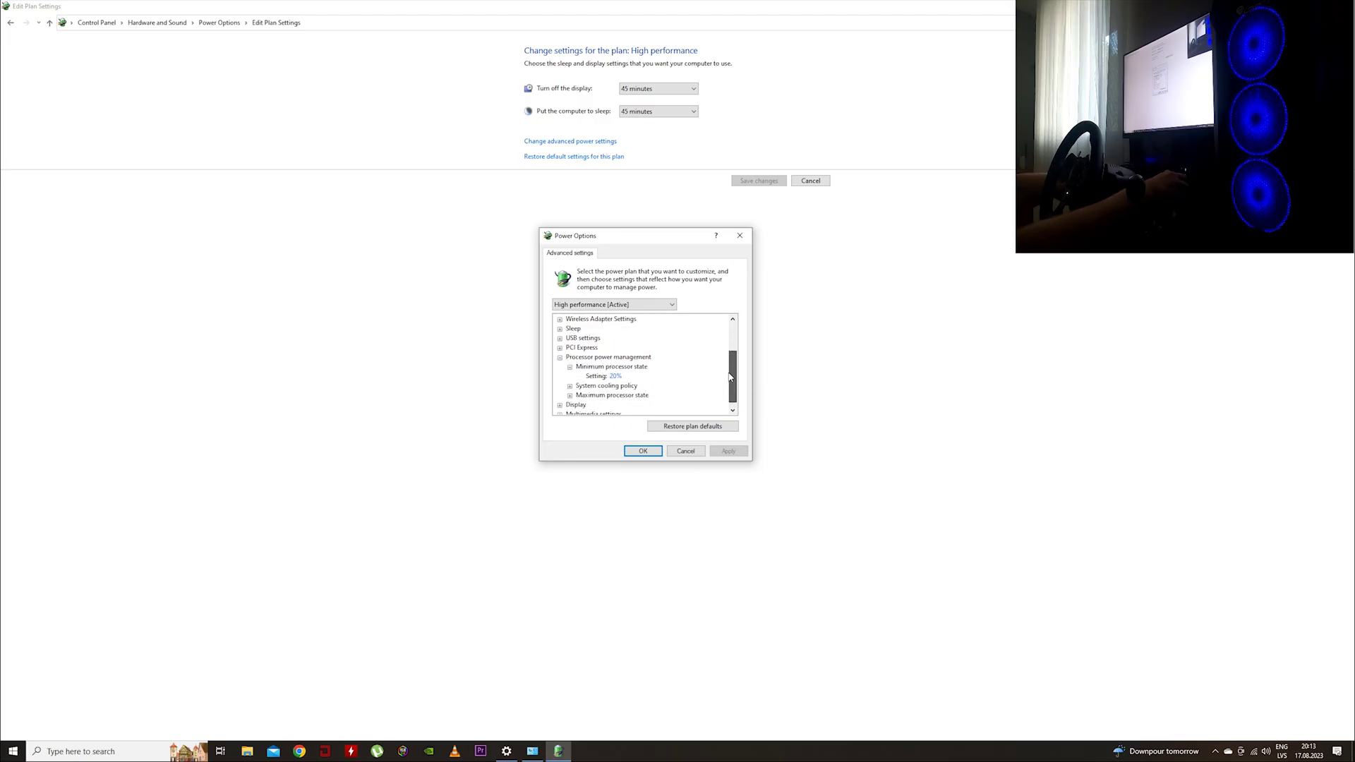
scroll(724, 368, down, 1)
click(616, 367)
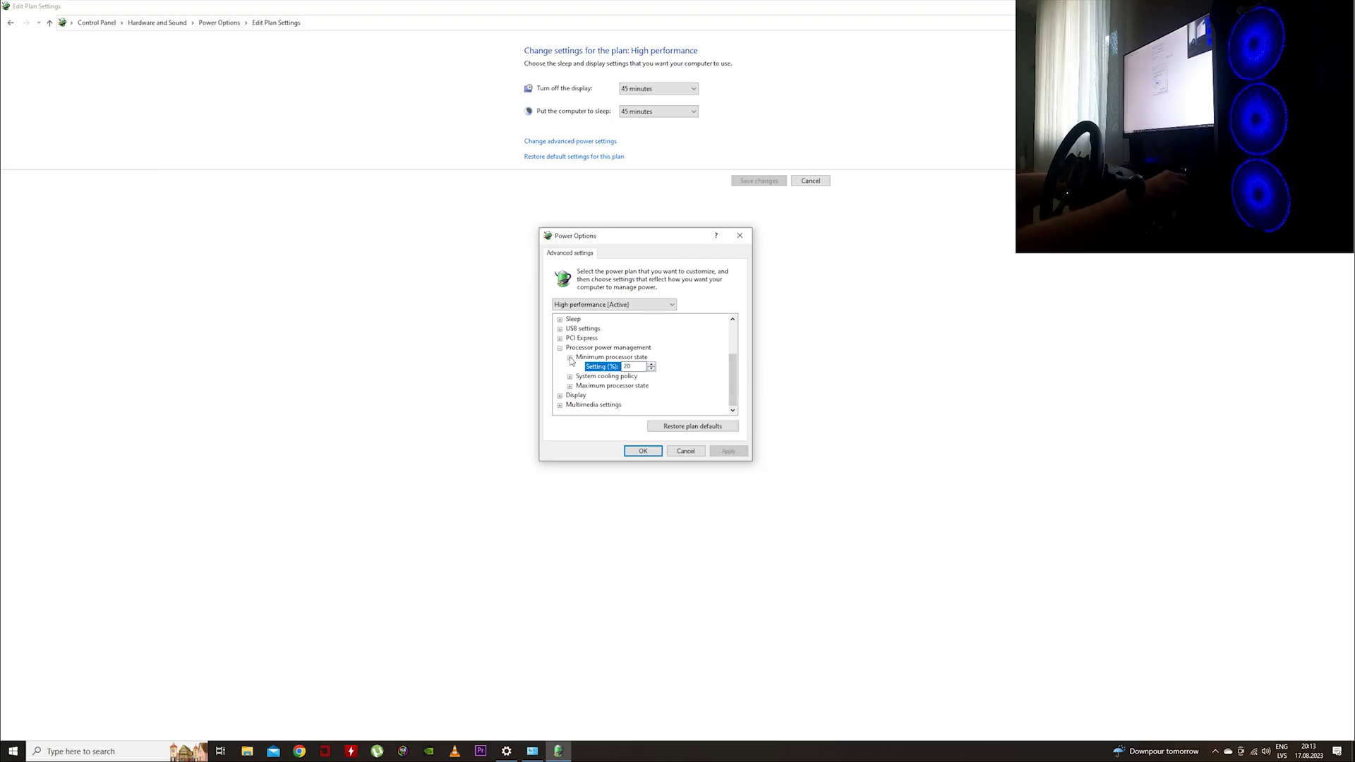
Collapse the minimum state, check maximum processor state shows 99%, then cancel the dialog.
click(571, 359)
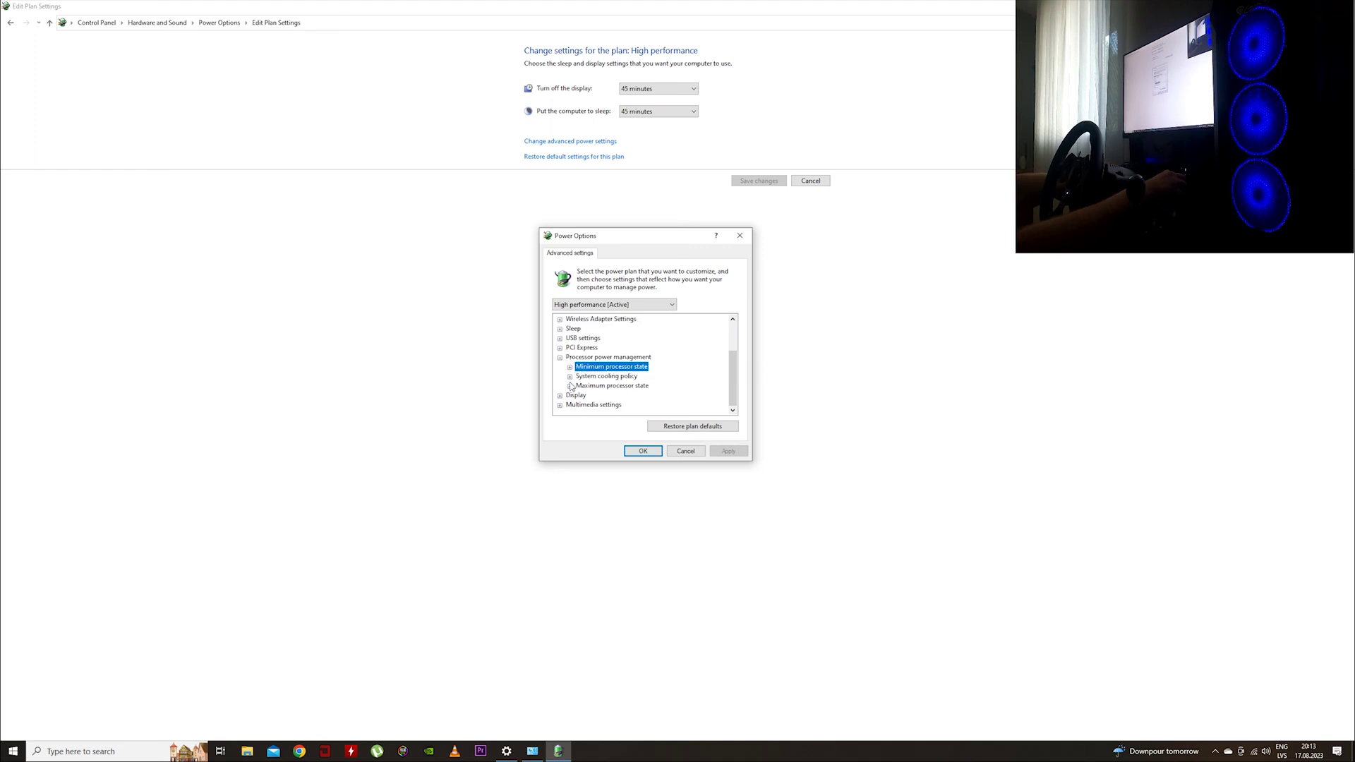
click(571, 387)
click(617, 397)
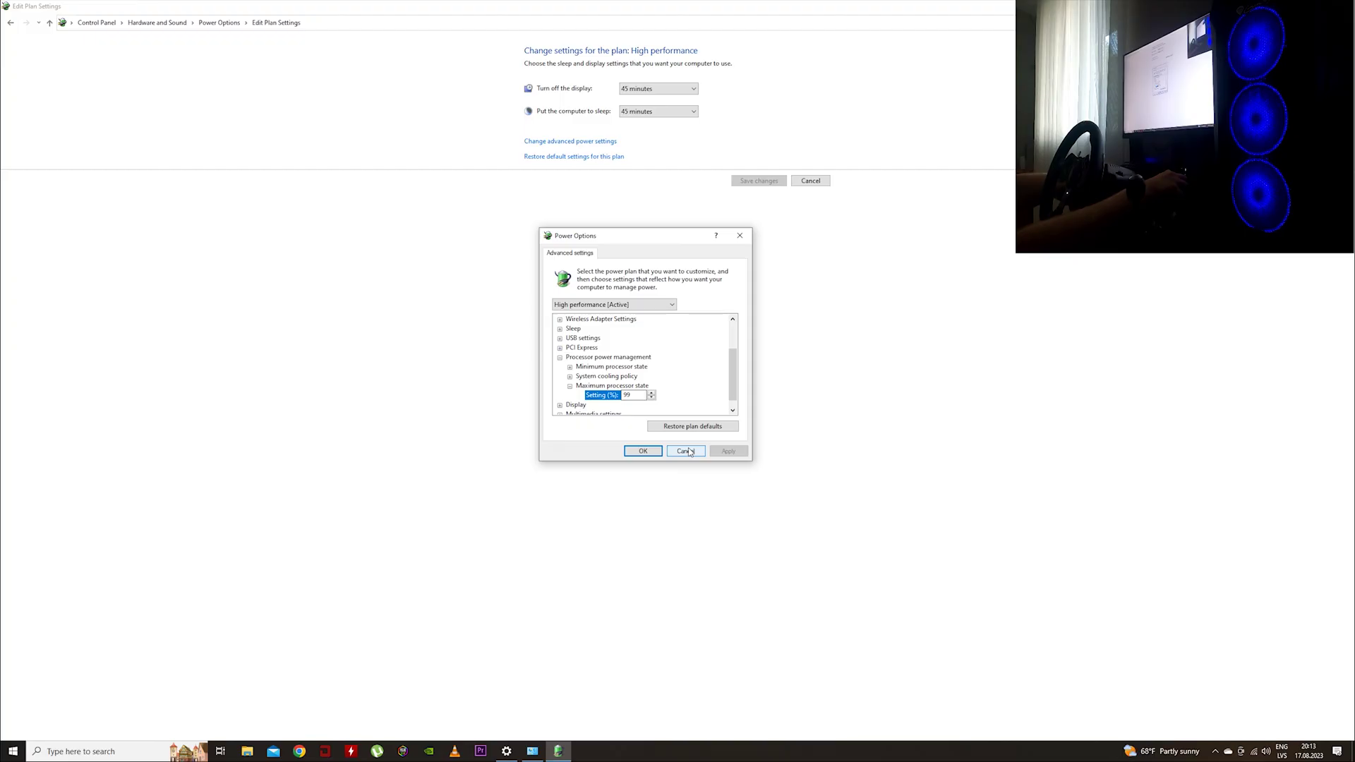
click(687, 451)
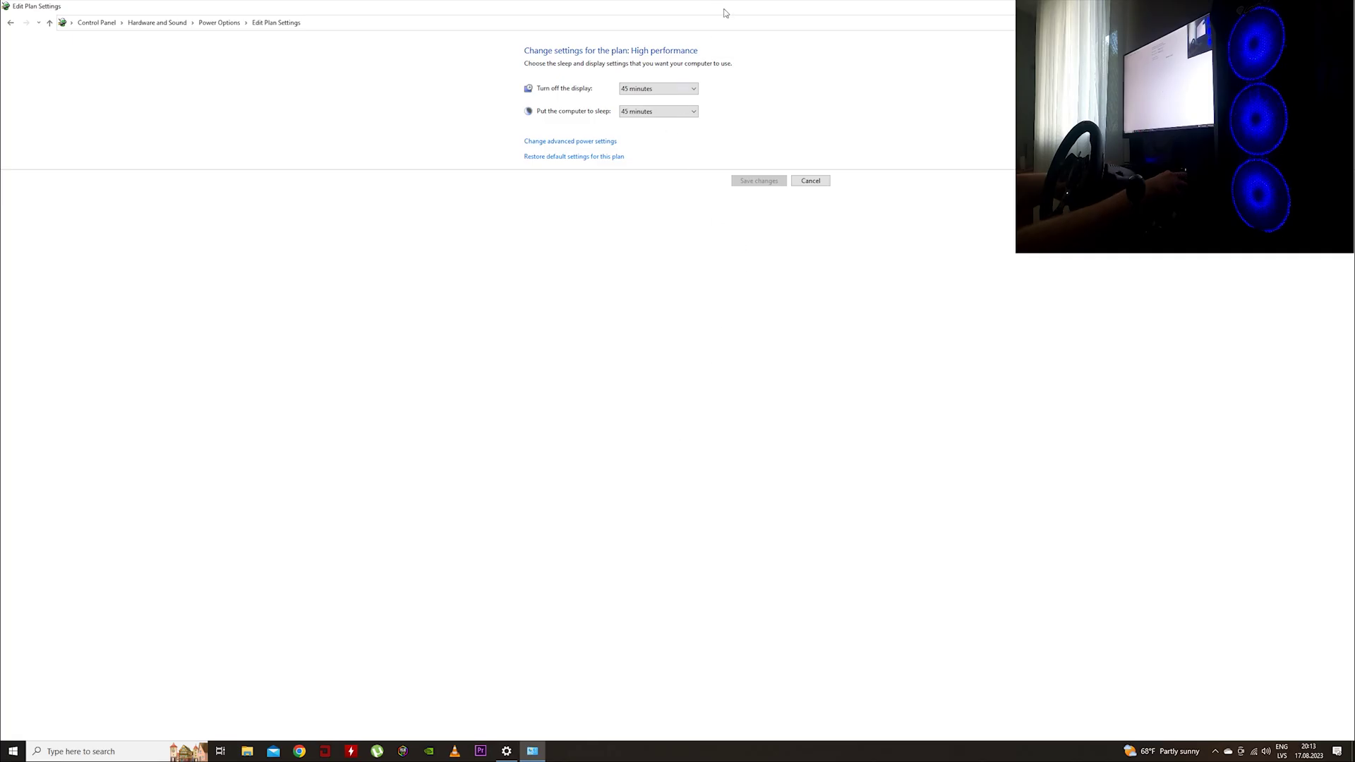
Restore and close the Edit Plan Settings window, then close Windows Settings.
drag(725, 12, 487, 102)
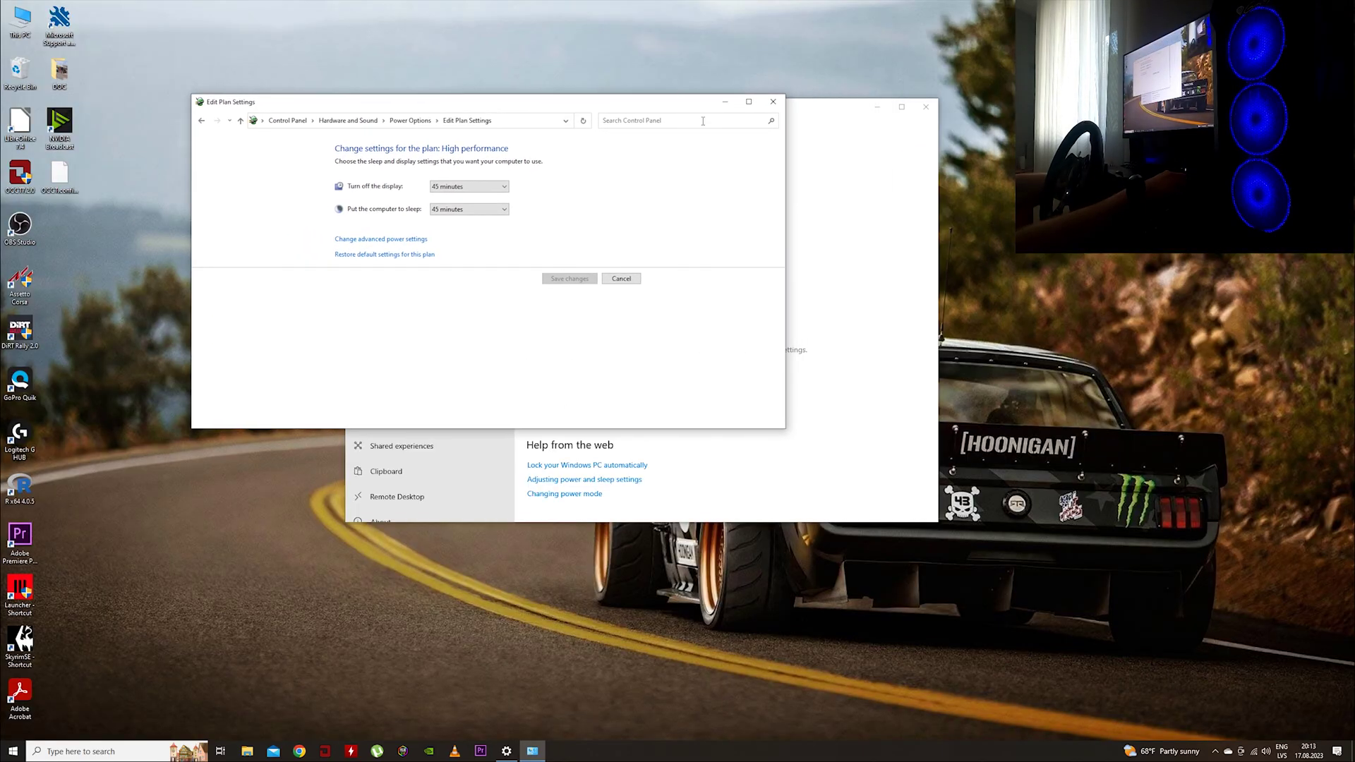
click(772, 102)
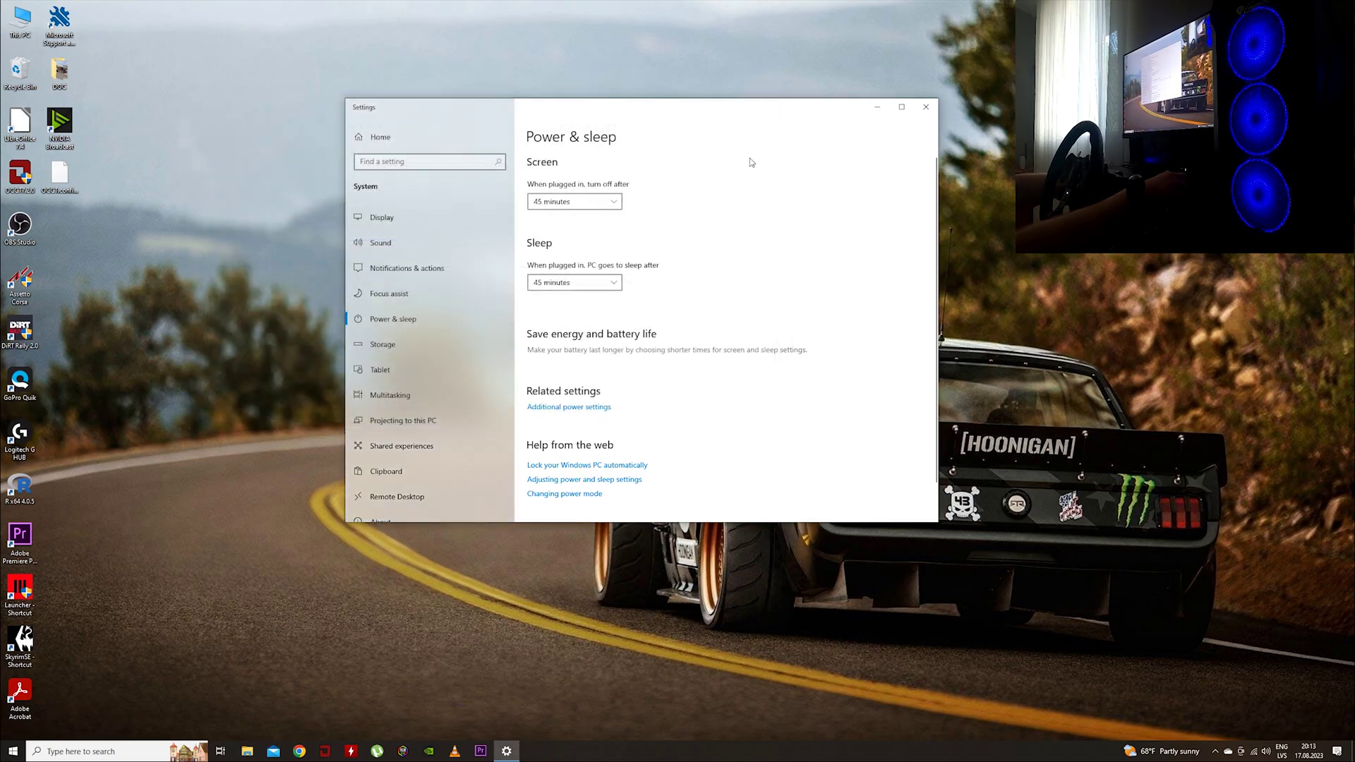
click(925, 107)
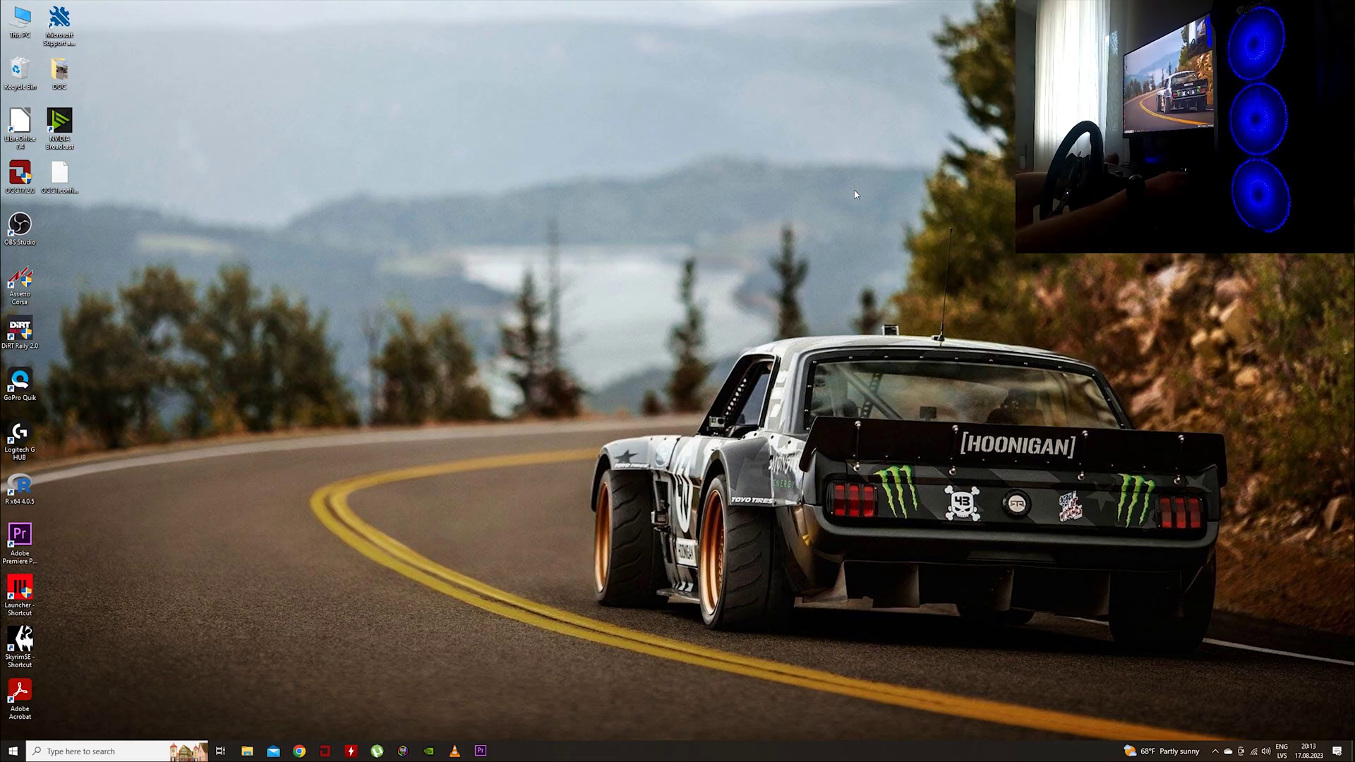